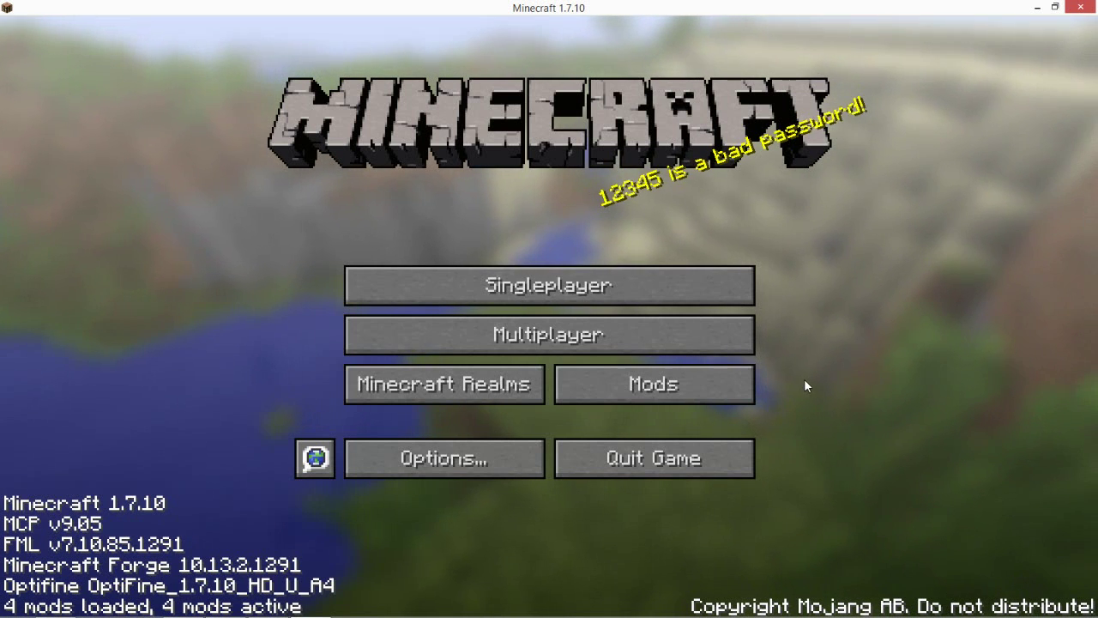
Step: Open the features settings in the Real Life Mod's configuration
{"action": "left_click", "coordinate": [729, 390]}
{"action": "left_click", "coordinate": [137, 450]}
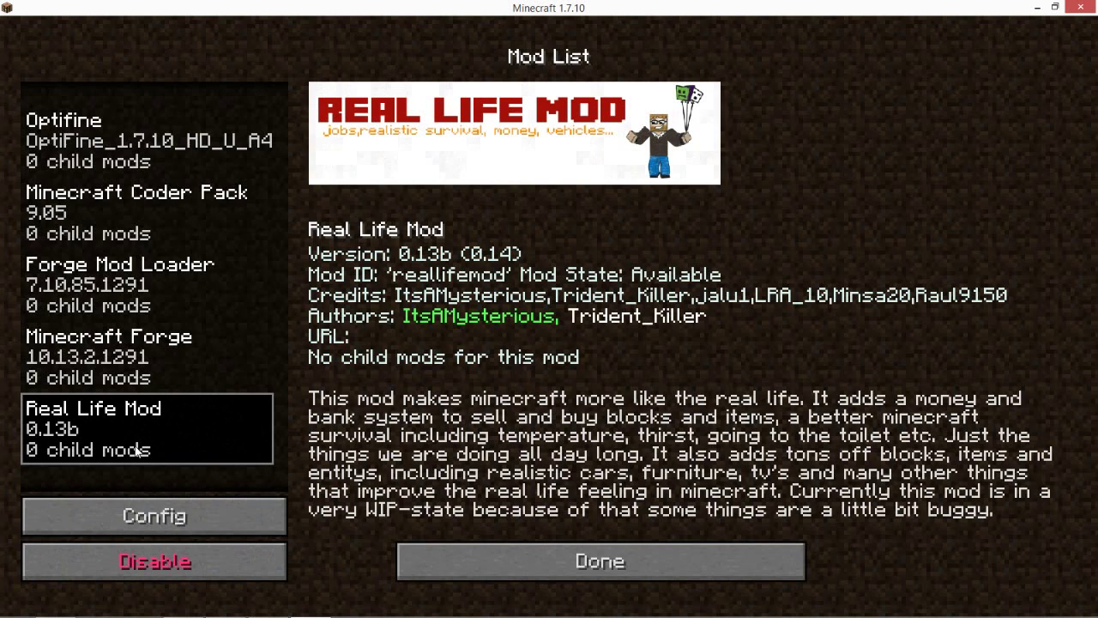
{"action": "left_click", "coordinate": [255, 519]}
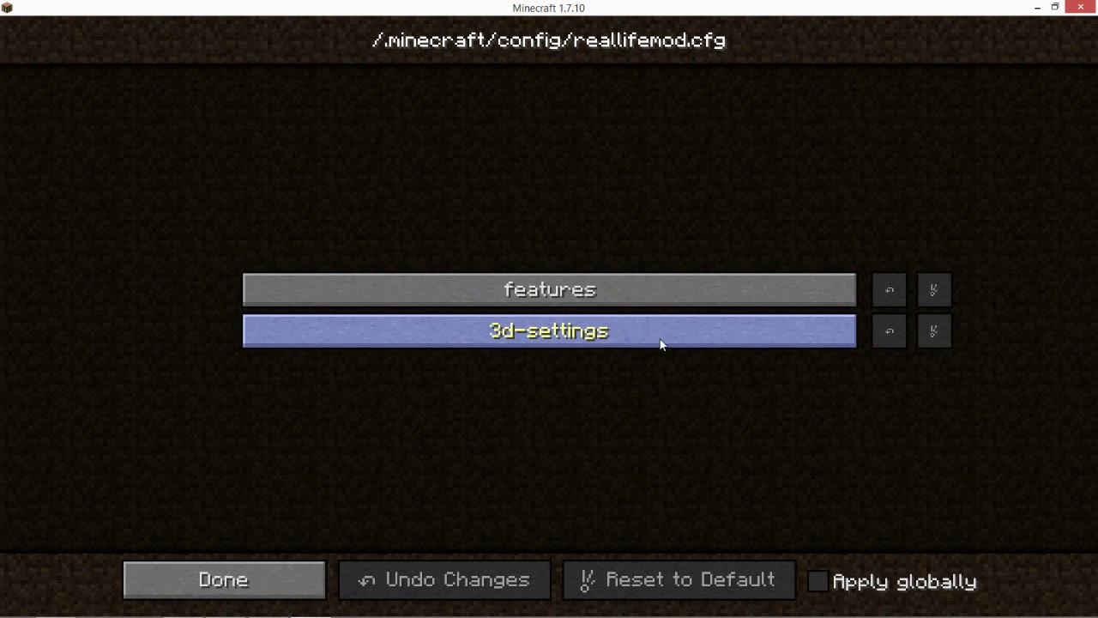
{"action": "left_click", "coordinate": [662, 277]}
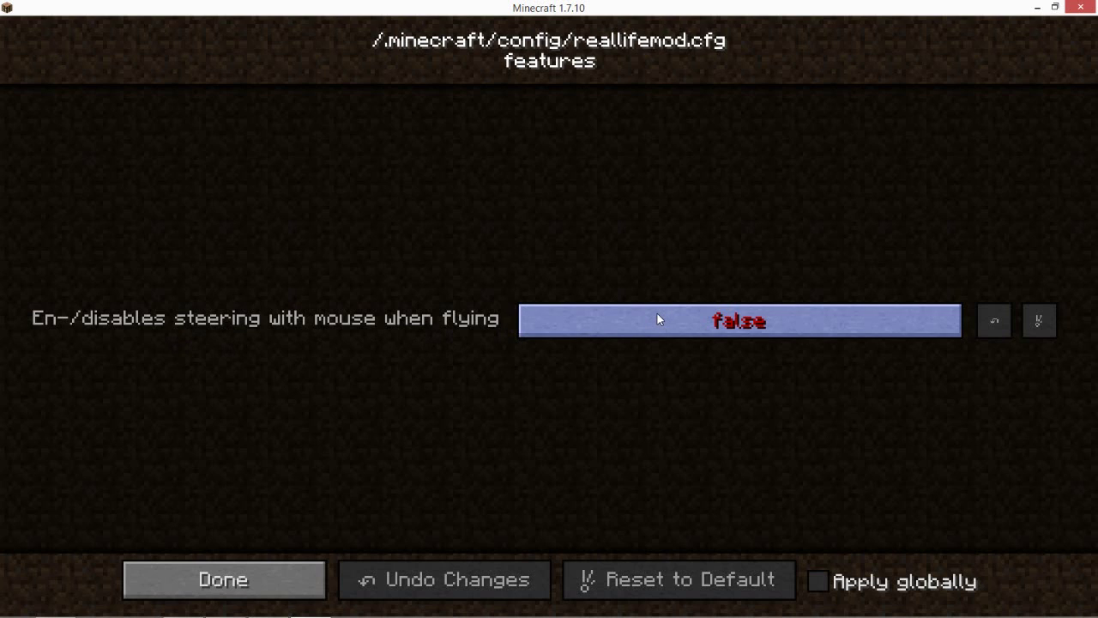
Step: Toggle mouse steering when flying to true and back to false, and view the 3d-settings options
{"action": "left_click", "coordinate": [832, 311]}
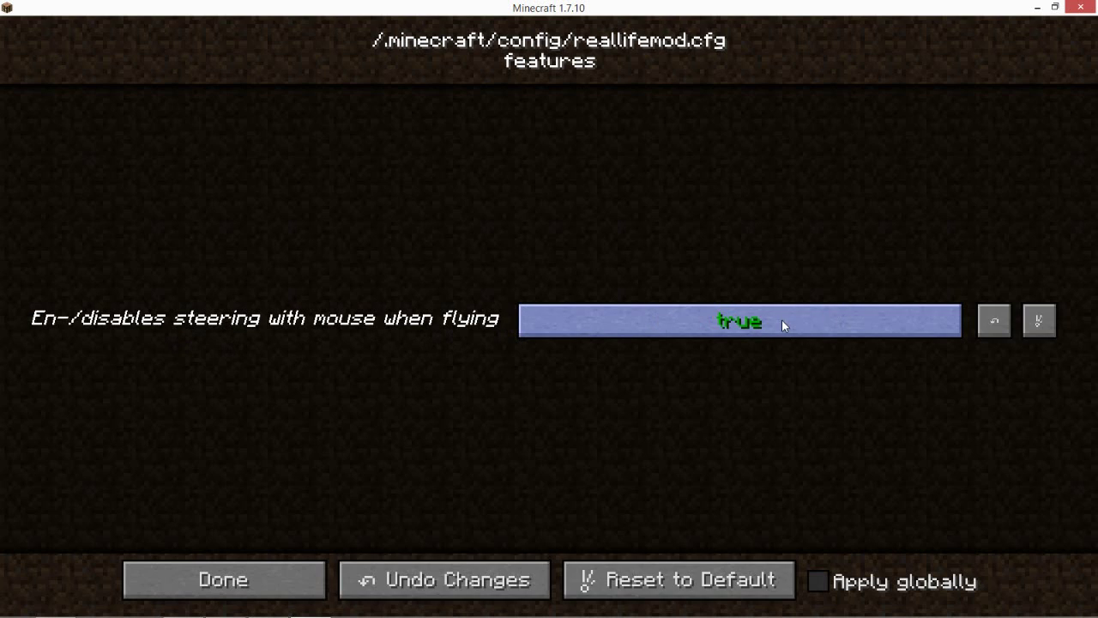
{"action": "left_click", "coordinate": [782, 320]}
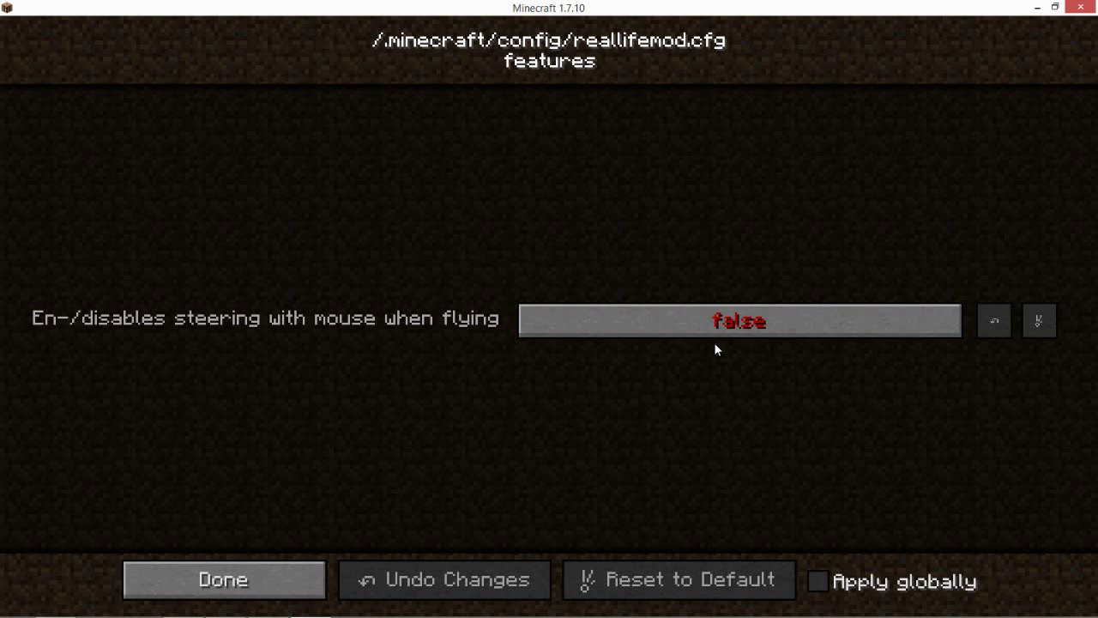
{"action": "left_click", "coordinate": [281, 591]}
{"action": "left_click", "coordinate": [433, 338]}
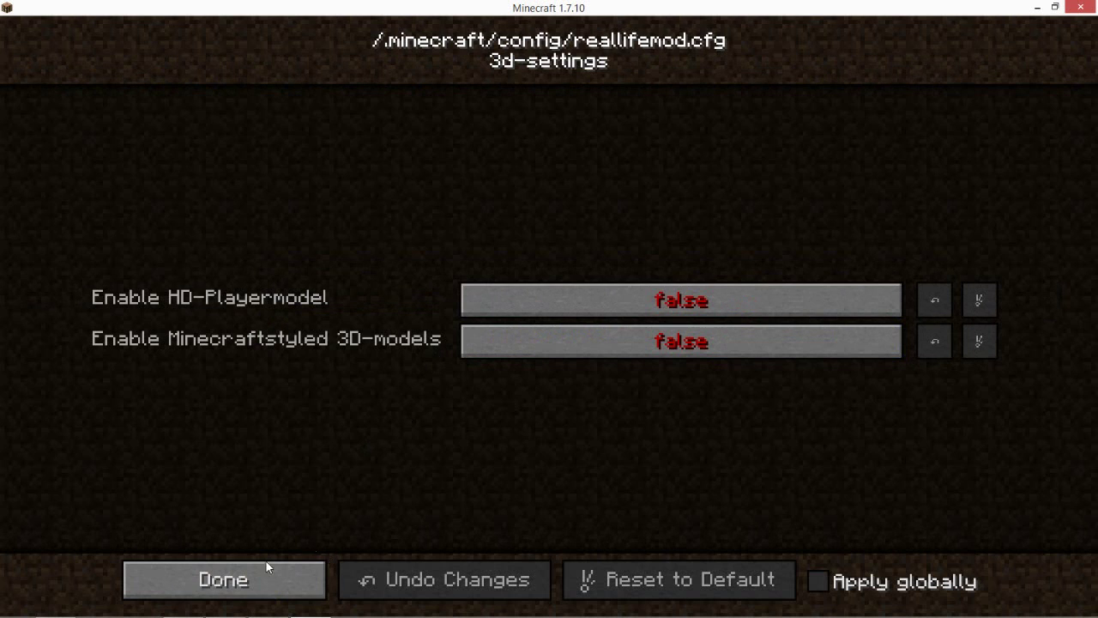
{"action": "left_click", "coordinate": [236, 588]}
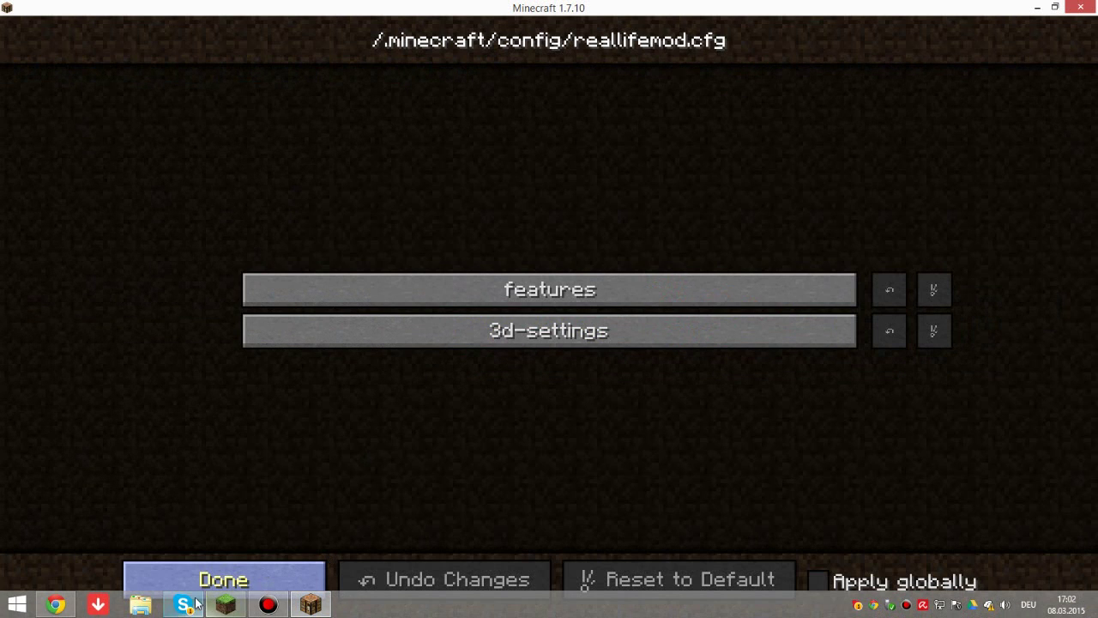
Step: Switch to the Minecraft Launcher, edit the Forge profile and open the config folder in its game directory
{"action": "left_click", "coordinate": [226, 605]}
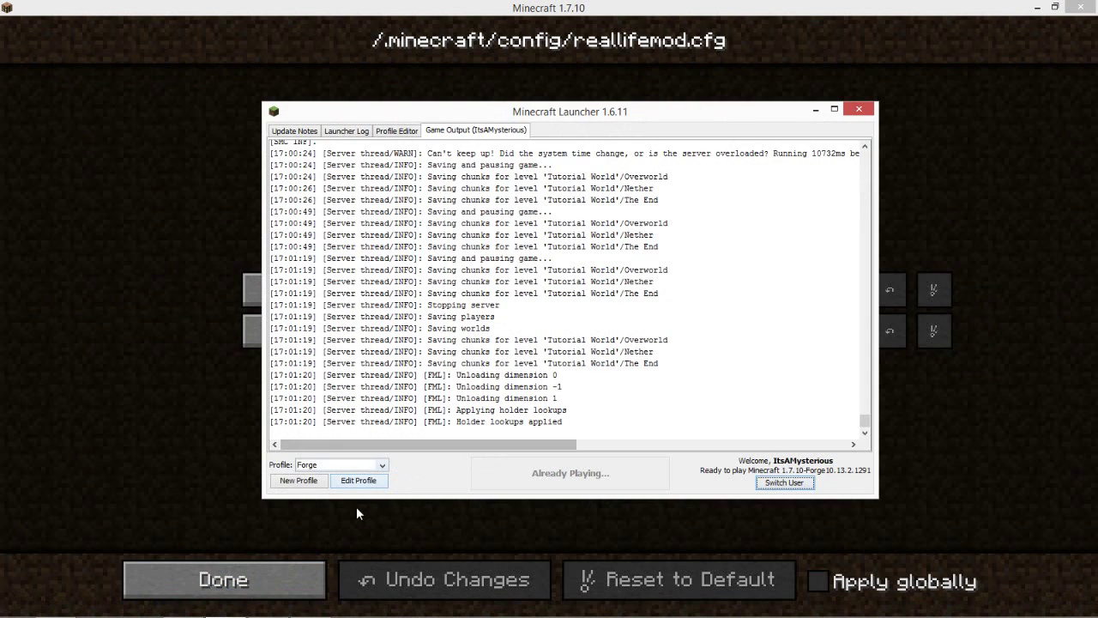
{"action": "left_click", "coordinate": [367, 485]}
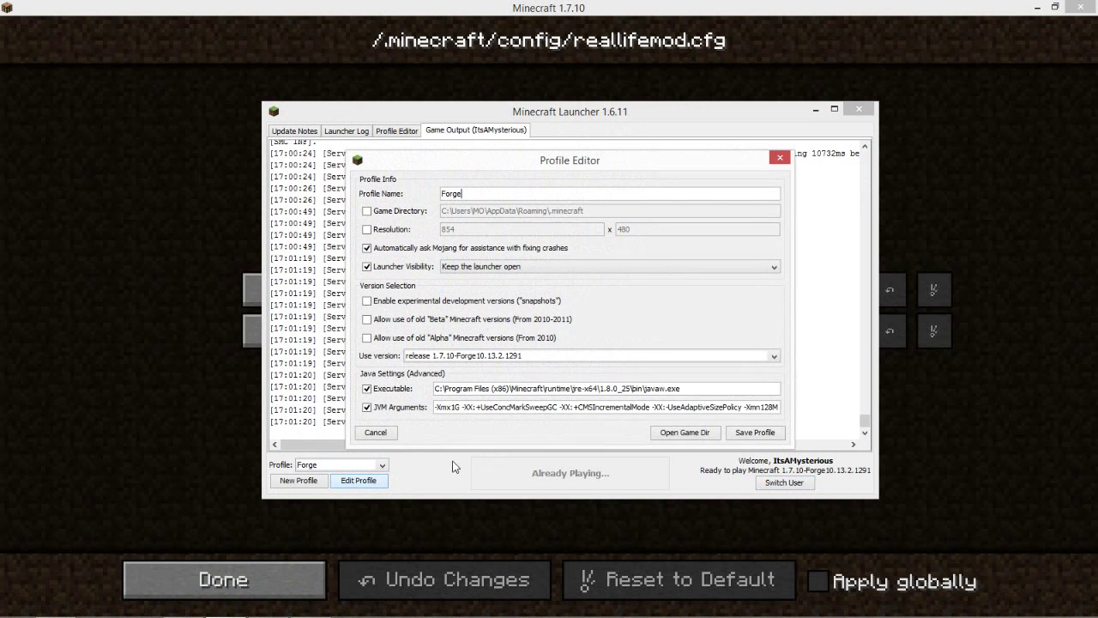
{"action": "left_click", "coordinate": [695, 434]}
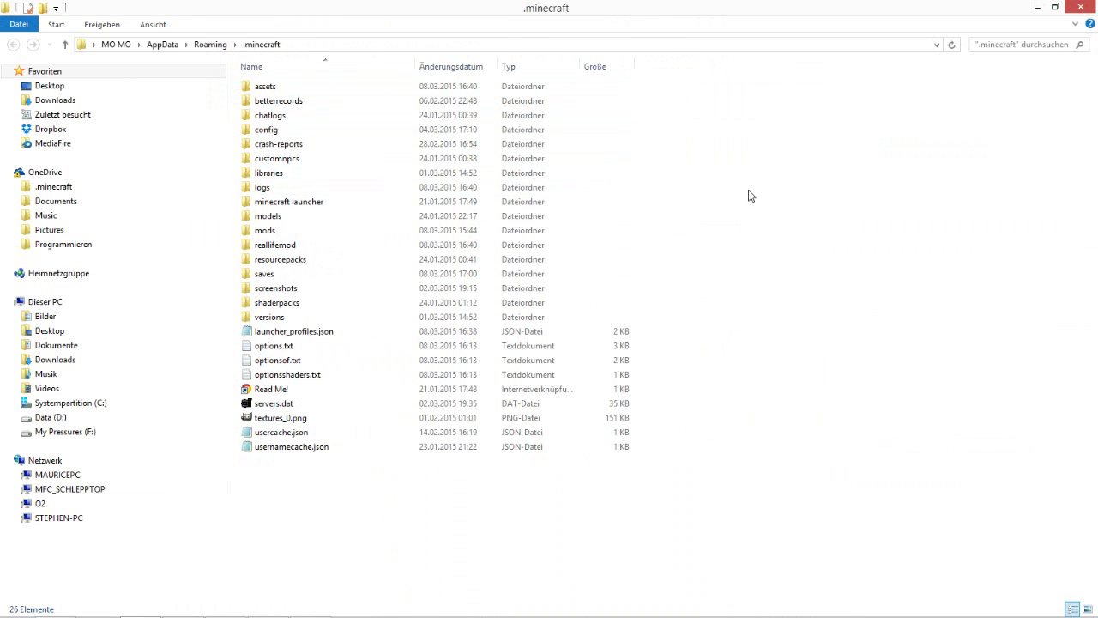
{"action": "double_click", "coordinate": [453, 129]}
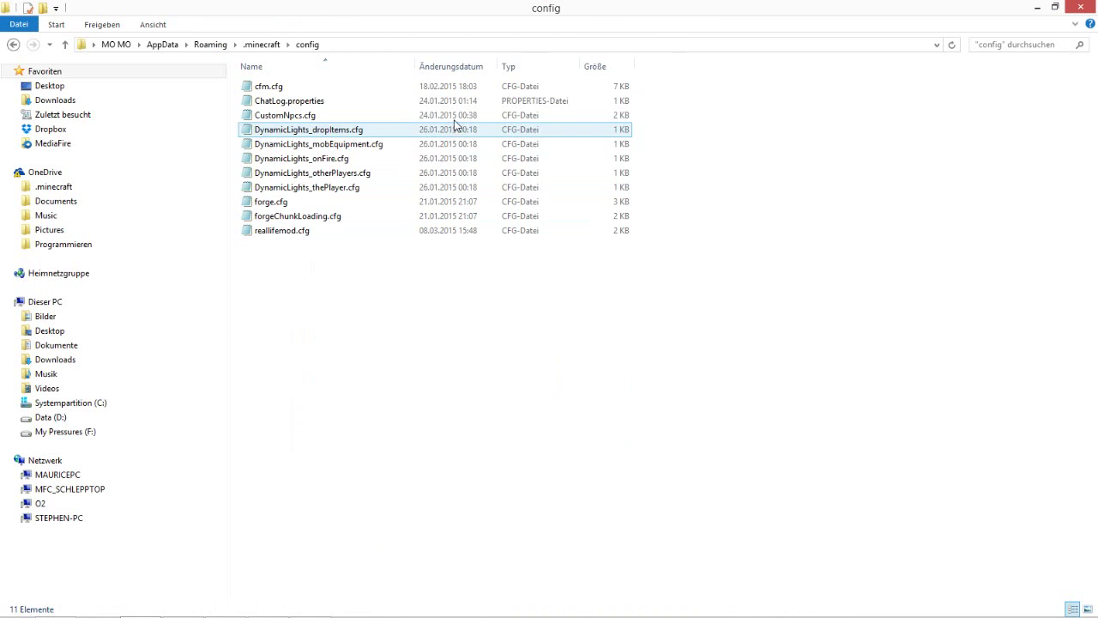
Step: Return to the Minecraft game, leave the mod configuration and quit the game
{"action": "mouse_move", "coordinate": [455, 589]}
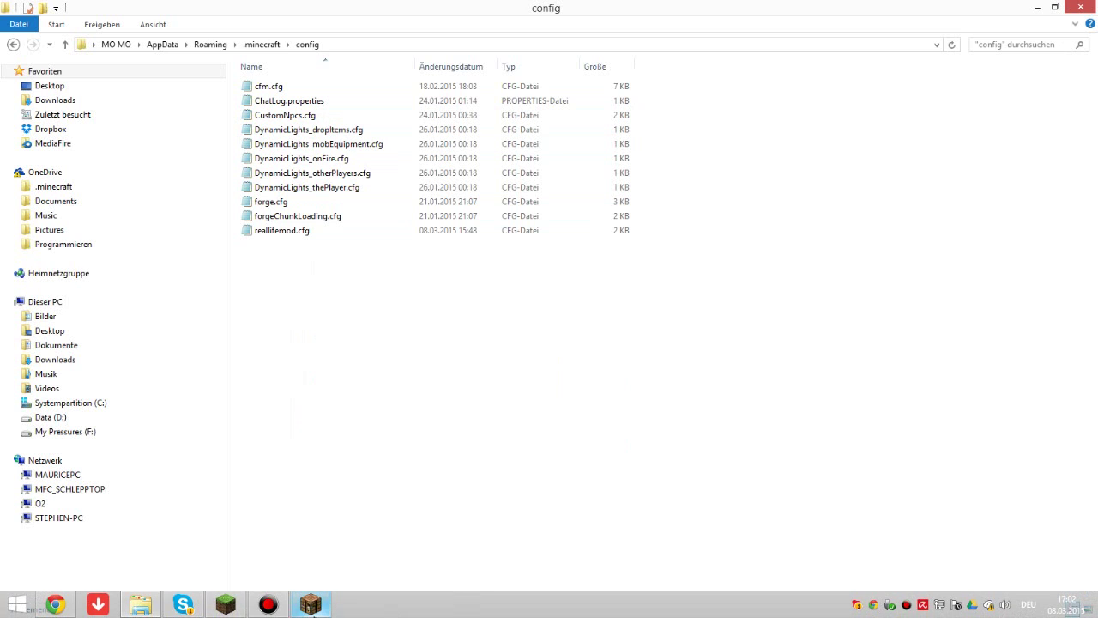
{"action": "left_click", "coordinate": [311, 604]}
{"action": "left_click", "coordinate": [236, 581]}
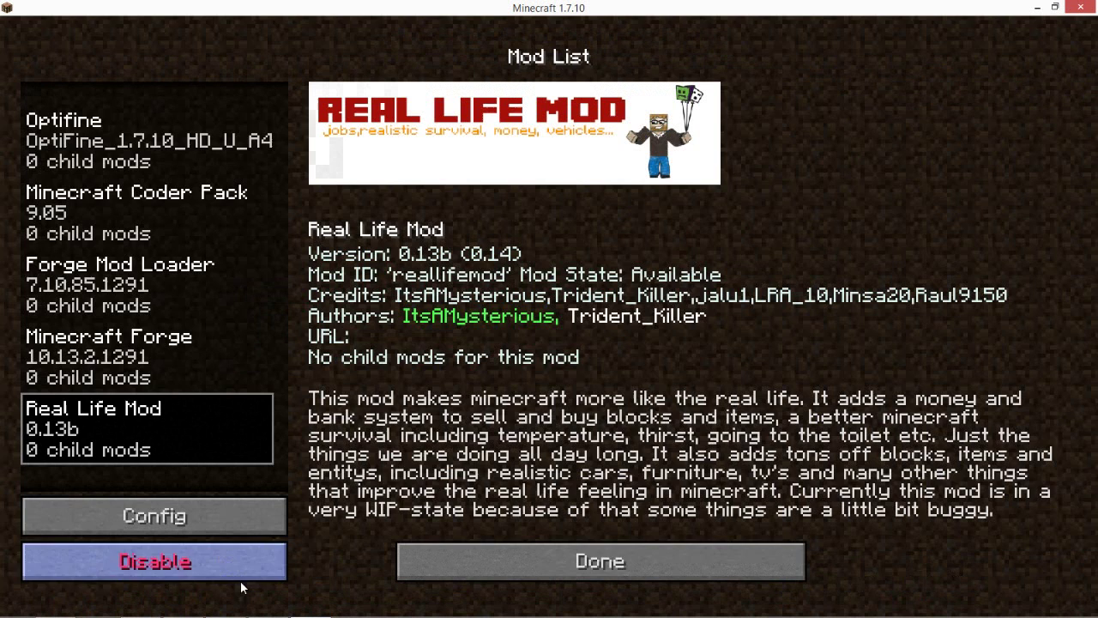
{"action": "left_click", "coordinate": [567, 573]}
{"action": "left_click", "coordinate": [638, 459]}
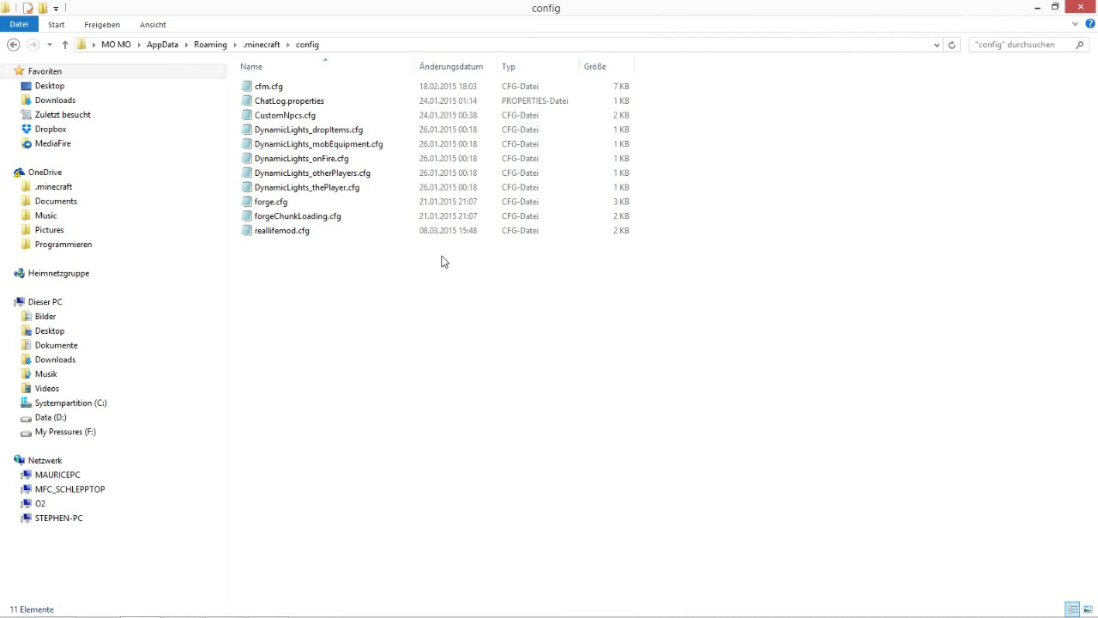
Step: Open reallifemod.cfg in a maximized text editor and examine its features section and mouse steering entry
{"action": "double_click", "coordinate": [339, 232]}
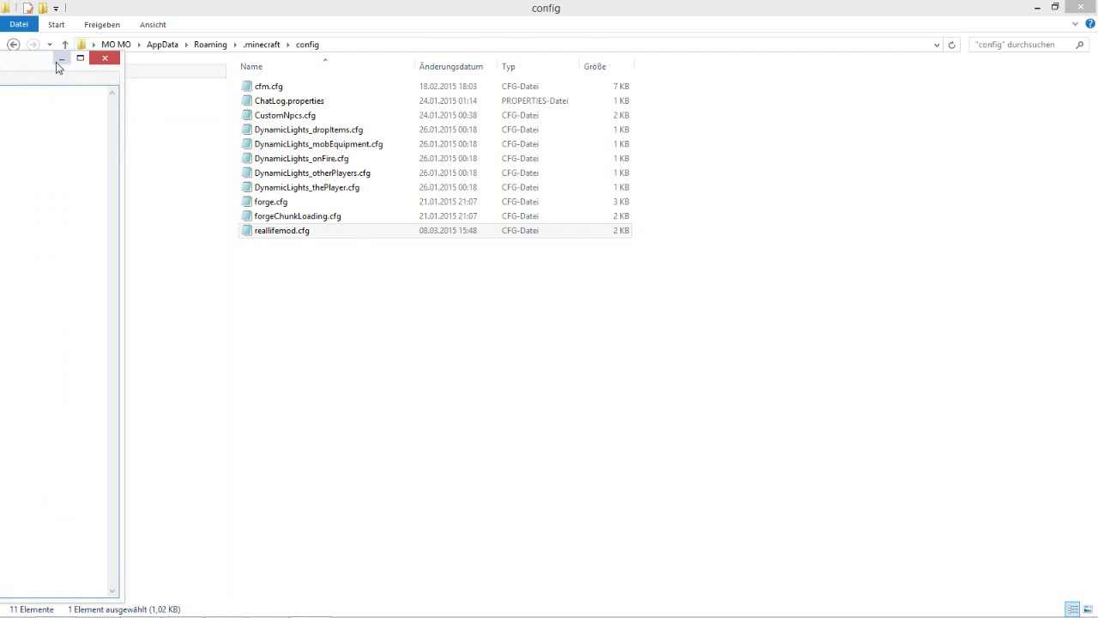
{"action": "left_click_drag", "start_coordinate": [36, 62], "coordinate": [621, 7]}
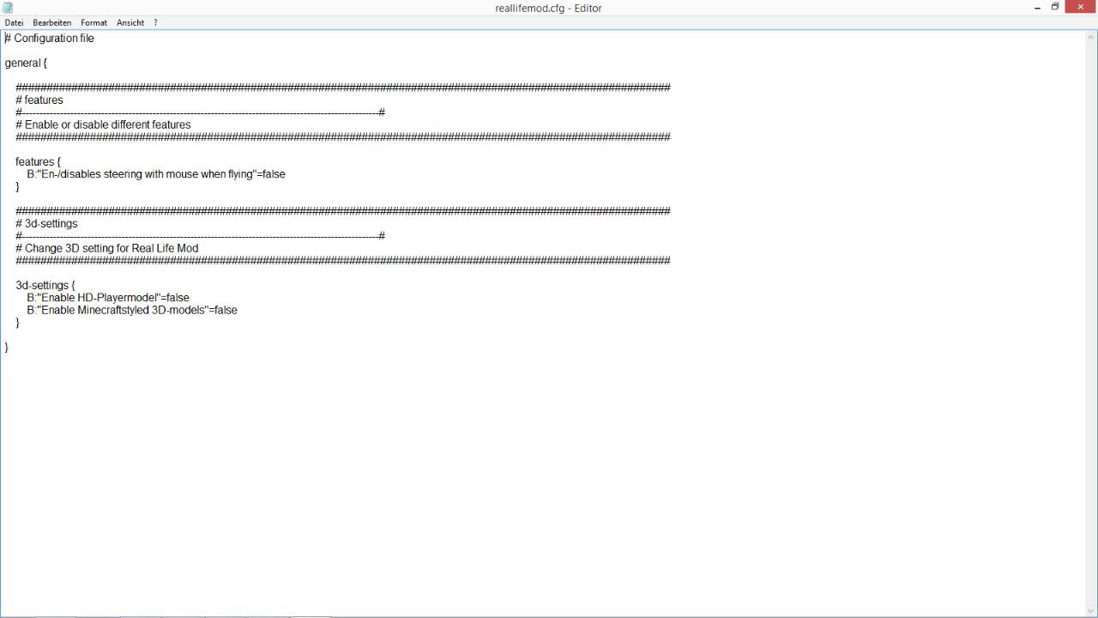
{"action": "key", "text": "shift+Left"}
{"action": "key", "text": "shift+Left"}
{"action": "key", "text": "shift+Left"}
{"action": "key", "text": "shift+Left"}
{"action": "key", "text": "shift+Left"}
{"action": "key", "text": "shift+Left"}
{"action": "key", "text": "shift+Left"}
{"action": "key", "text": "shift+Left"}
{"action": "key", "text": "shift+Left"}
{"action": "key", "text": "shift+Left"}
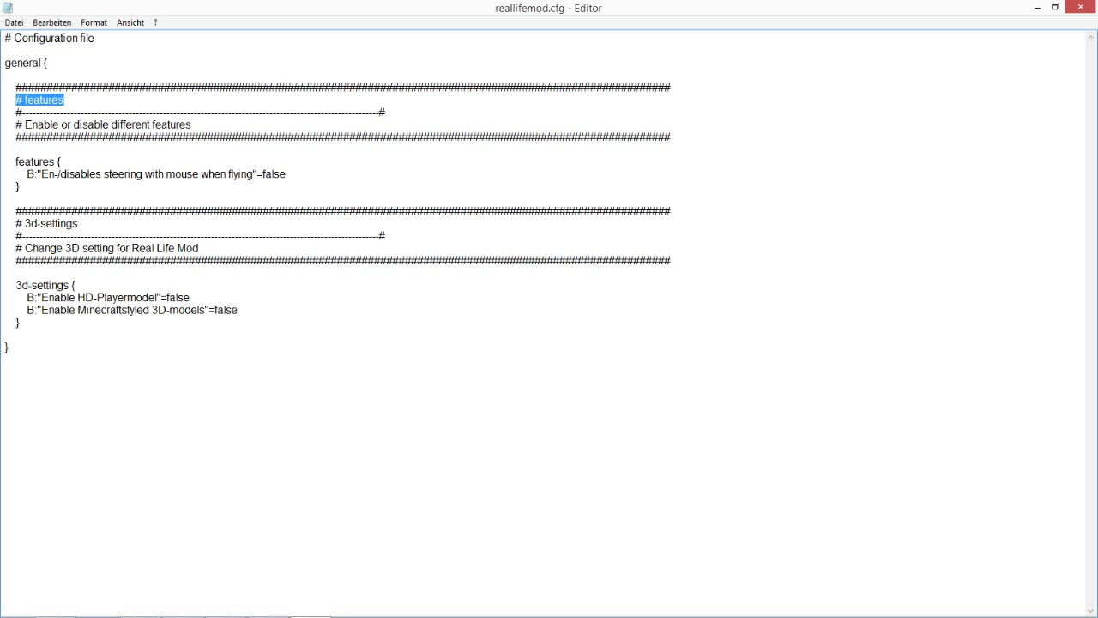
{"action": "double_click", "coordinate": [60, 174]}
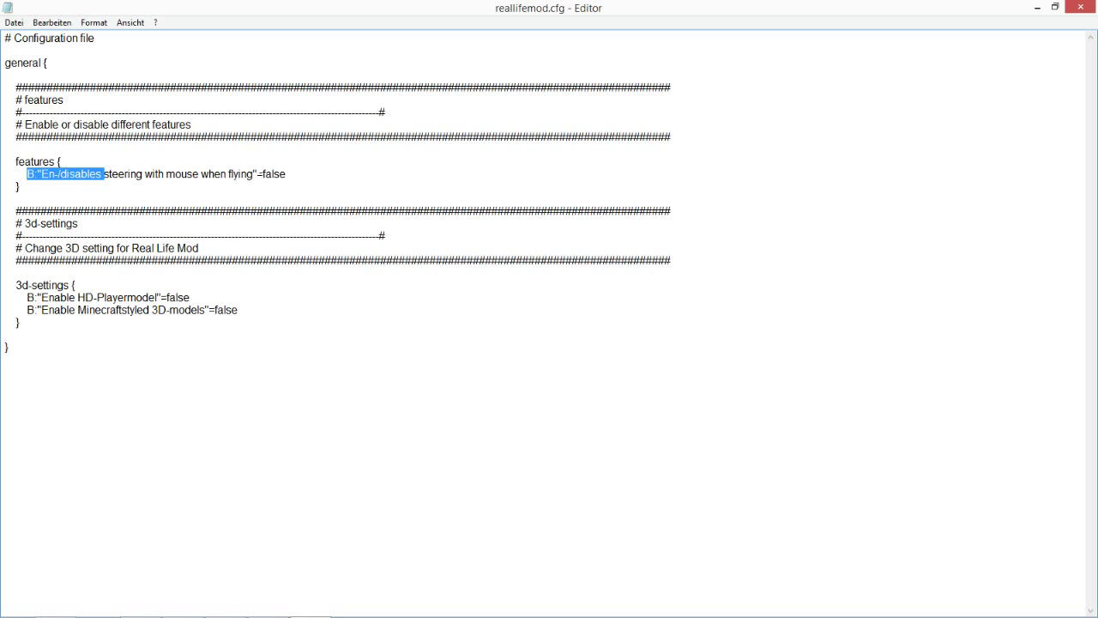
{"action": "double_click", "coordinate": [258, 174]}
{"action": "left_click", "coordinate": [286, 174]}
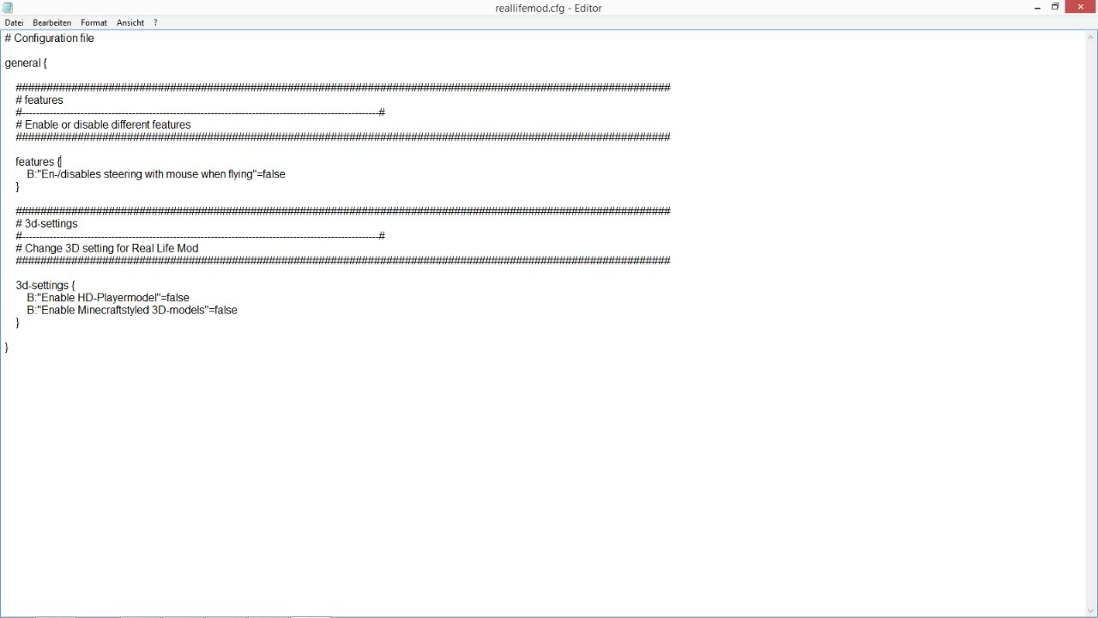
Step: Set mouse steering when flying, HD-Playermodel and Minecraftstyled 3D-models to true in reallifemod.cfg, and close the saved file
{"action": "left_click_drag", "start_coordinate": [287, 174], "coordinate": [265, 174]}
{"action": "key", "text": "BackSpace"}
{"action": "left_click_drag", "start_coordinate": [167, 298], "coordinate": [189, 298]}
{"action": "type", "text": "t"}
{"action": "key", "text": "Down"}
{"action": "key", "text": "End"}
{"action": "key", "text": "shift+Left"}
{"action": "key", "text": "shift+Left"}
{"action": "key", "text": "shift+Left"}
{"action": "key", "text": "shift+Left"}
{"action": "type", "text": "tr"}
{"action": "left_click", "coordinate": [1085, 12]}
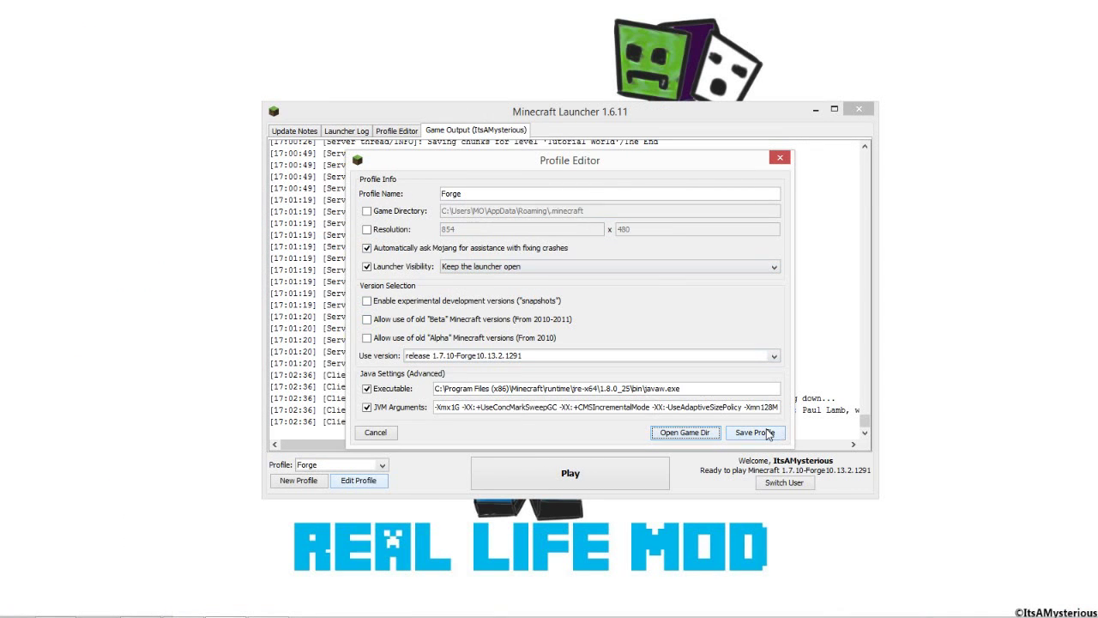
Step: Save the Forge profile in the launcher and start the game
{"action": "left_click", "coordinate": [769, 433]}
{"action": "left_click", "coordinate": [598, 485]}
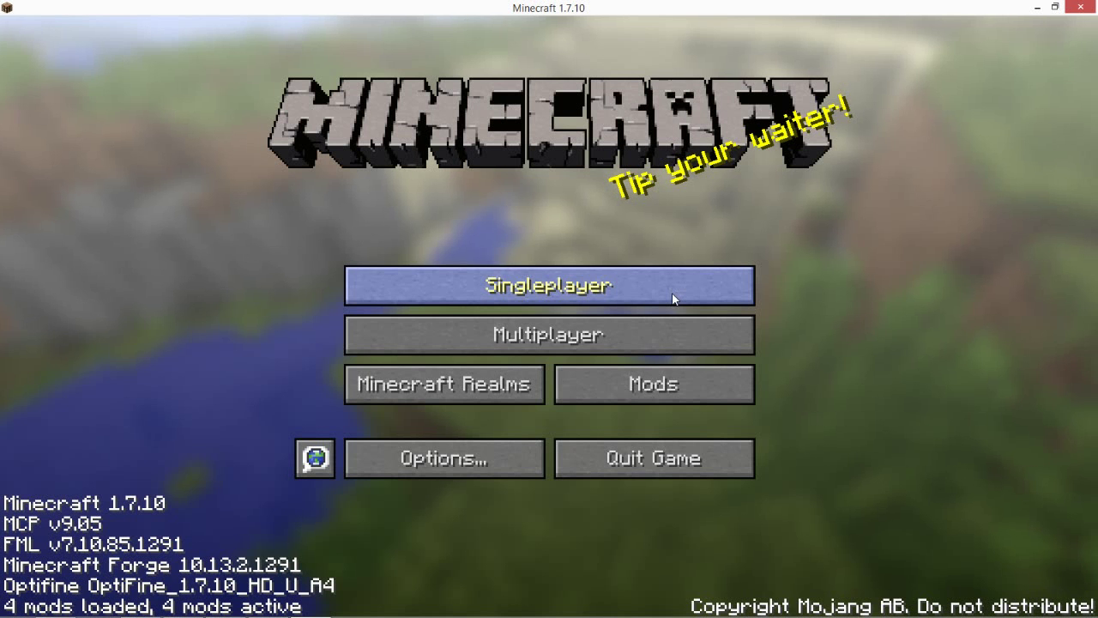
Step: Check the features and 3d-settings values in the Real Life Mod's configuration, and return to the main menu
{"action": "left_click", "coordinate": [593, 388]}
{"action": "left_click", "coordinate": [220, 458]}
{"action": "left_click", "coordinate": [208, 505]}
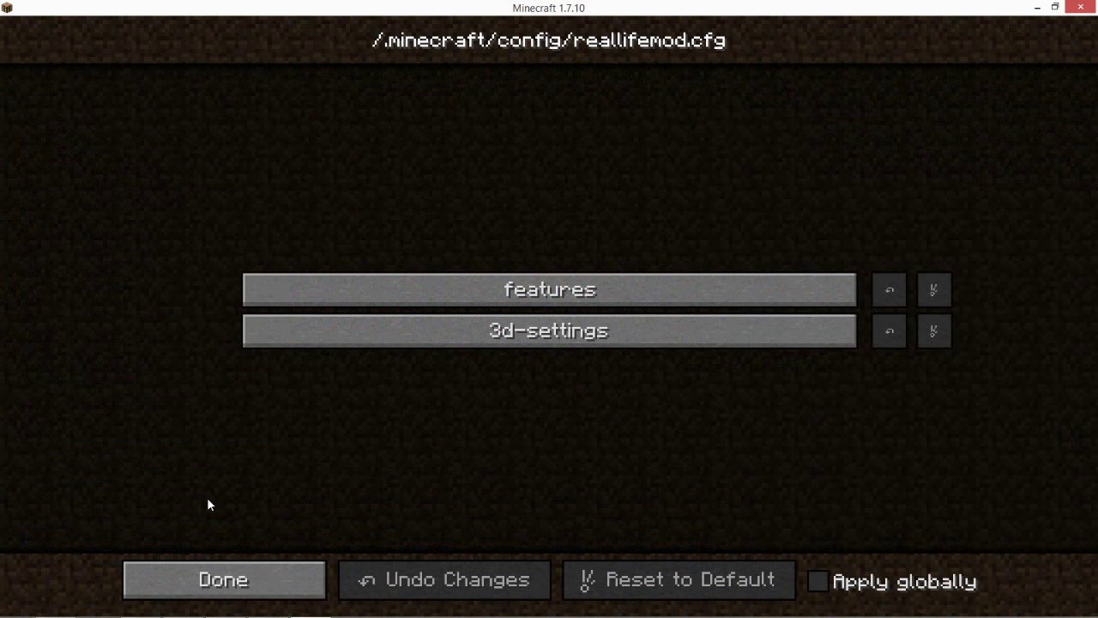
{"action": "left_click", "coordinate": [533, 288]}
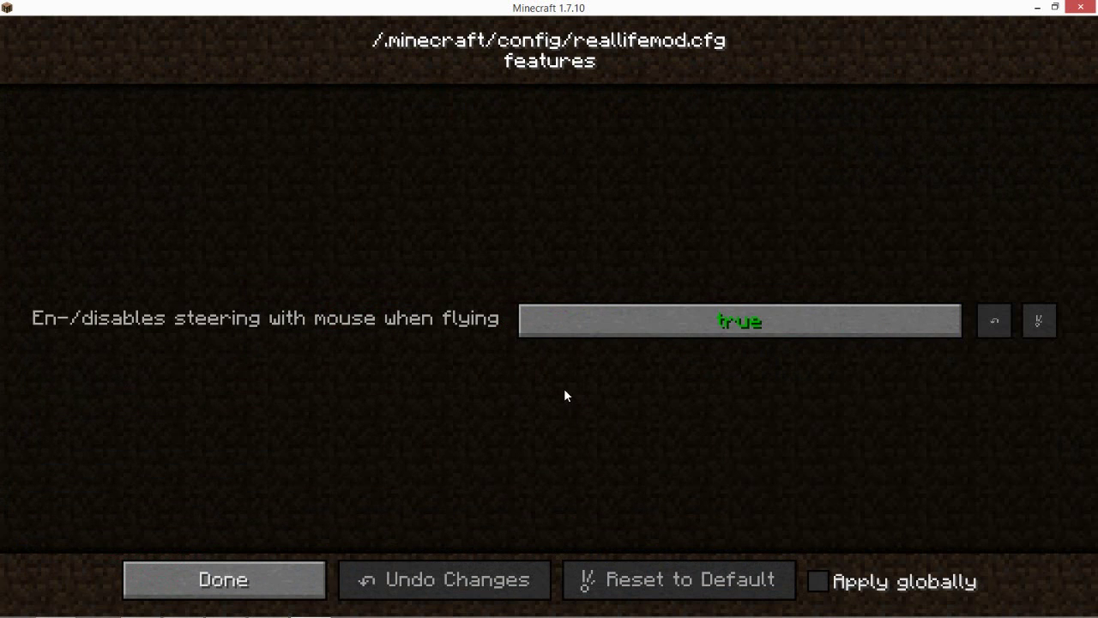
{"action": "left_click", "coordinate": [278, 558]}
{"action": "left_click", "coordinate": [471, 335]}
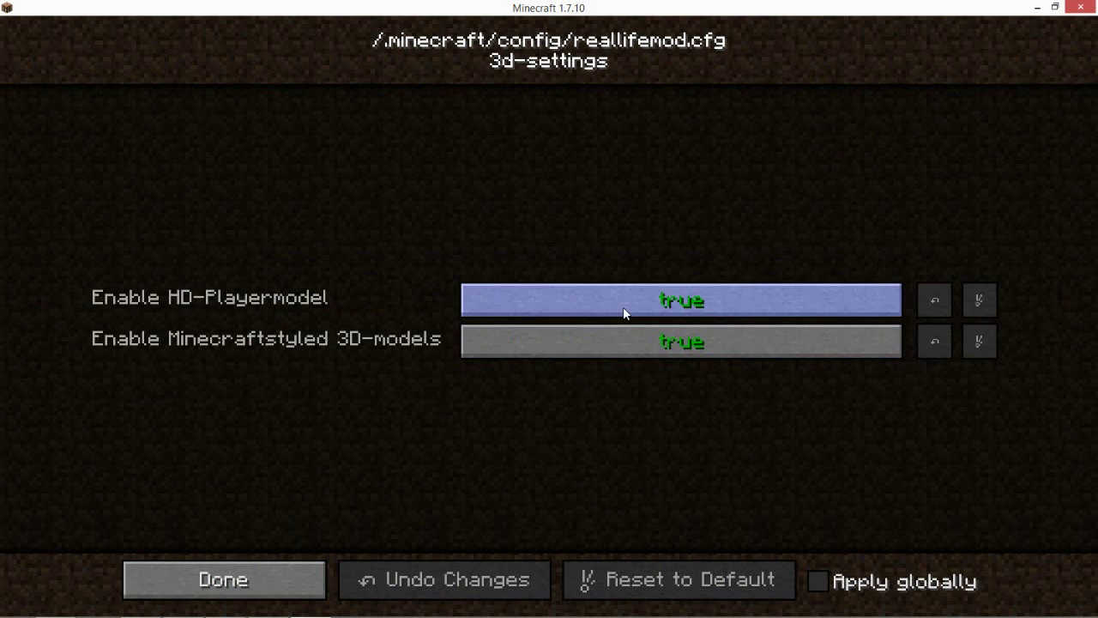
{"action": "left_click", "coordinate": [240, 576]}
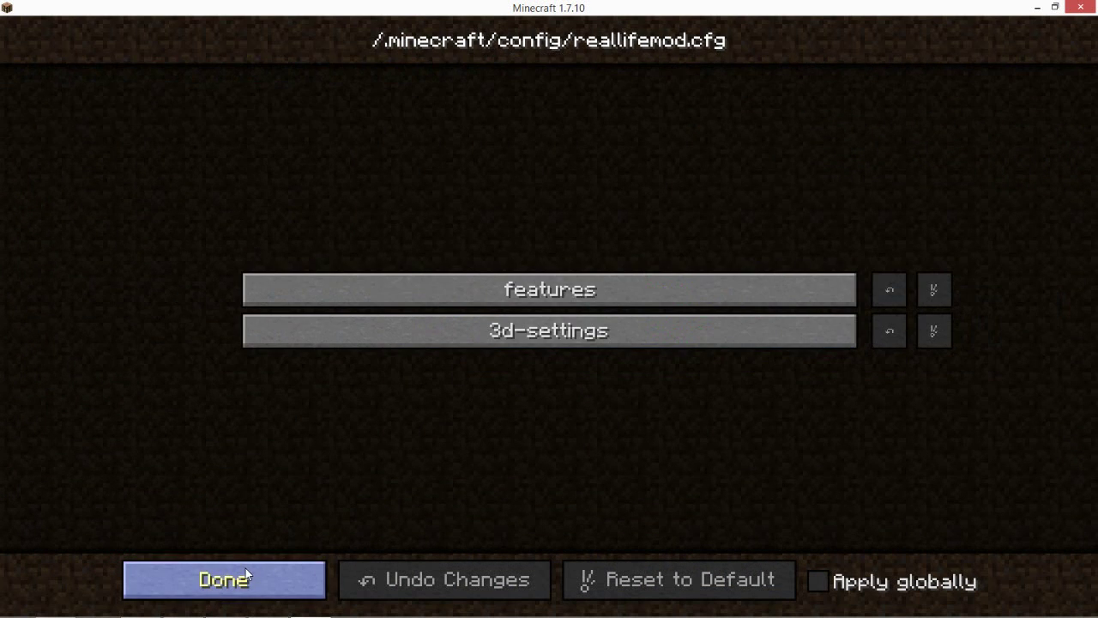
{"action": "left_click", "coordinate": [245, 570]}
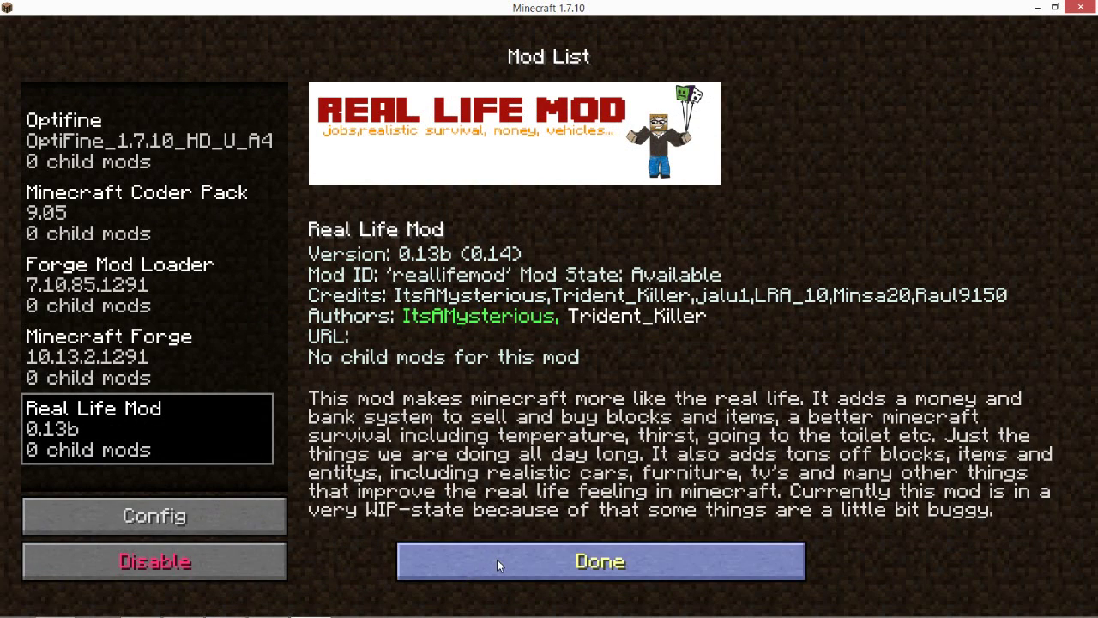
{"action": "left_click", "coordinate": [497, 559]}
Step: Load the singleplayer world named Tutorial World
{"action": "left_click", "coordinate": [523, 282]}
{"action": "left_click", "coordinate": [476, 120]}
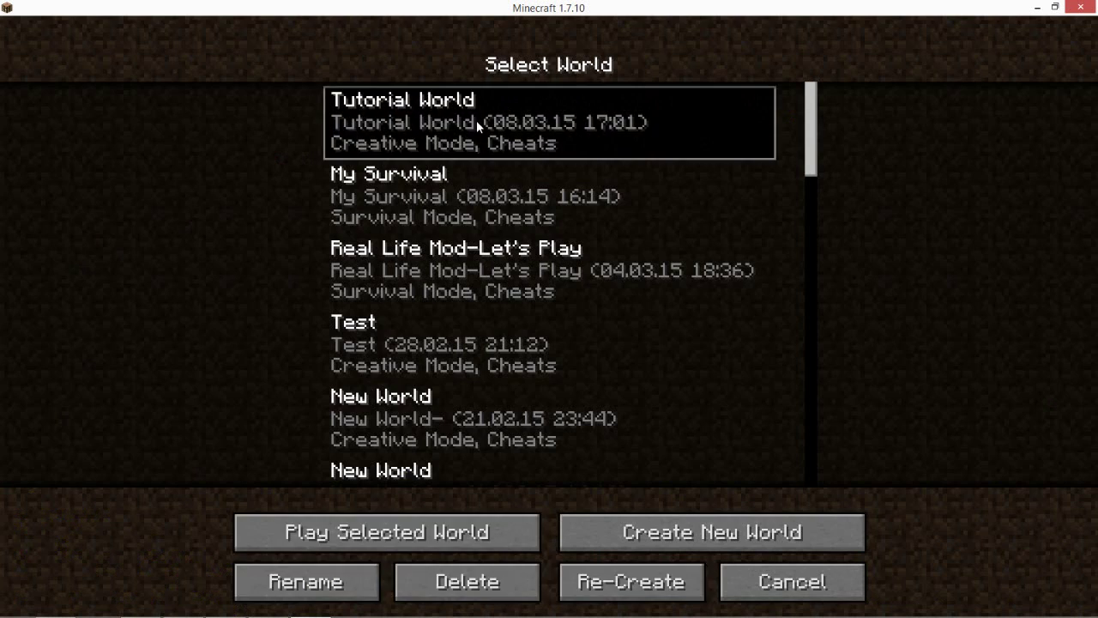
{"action": "left_click", "coordinate": [477, 122]}
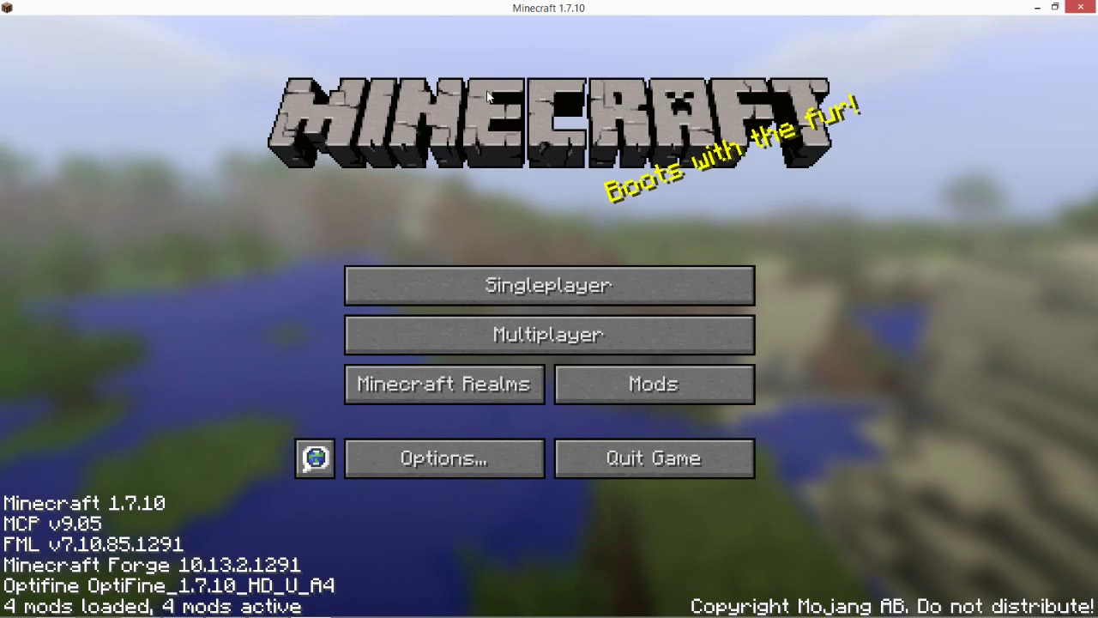
{"action": "left_click", "coordinate": [573, 271]}
{"action": "double_click", "coordinate": [498, 127]}
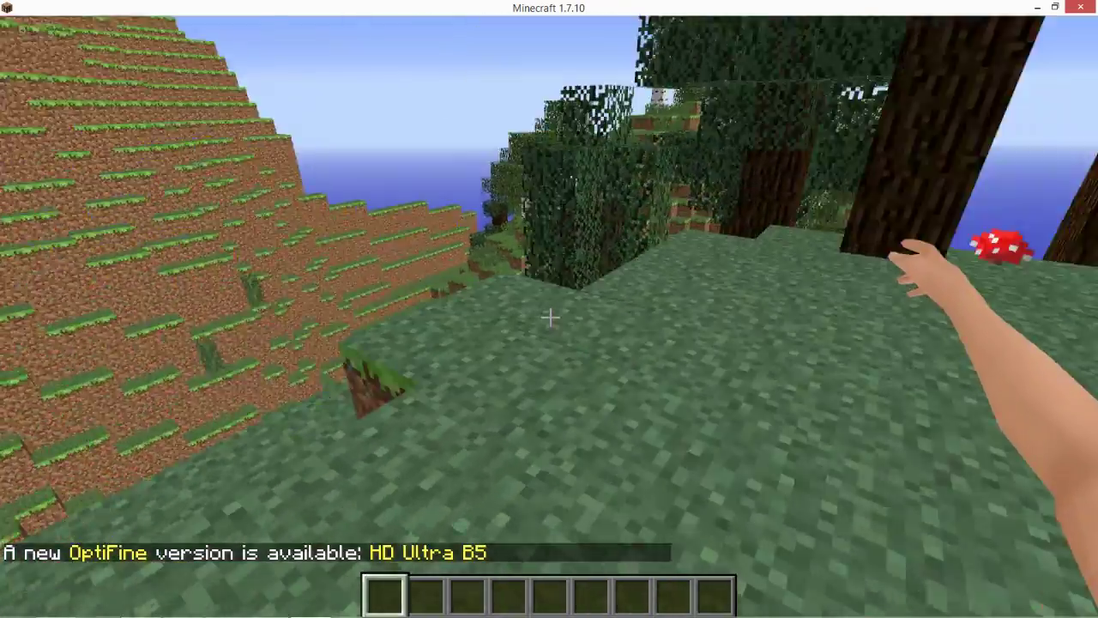
Step: Walk forward in the world and switch to the third-person view of the character
{"action": "key", "text": "w"}
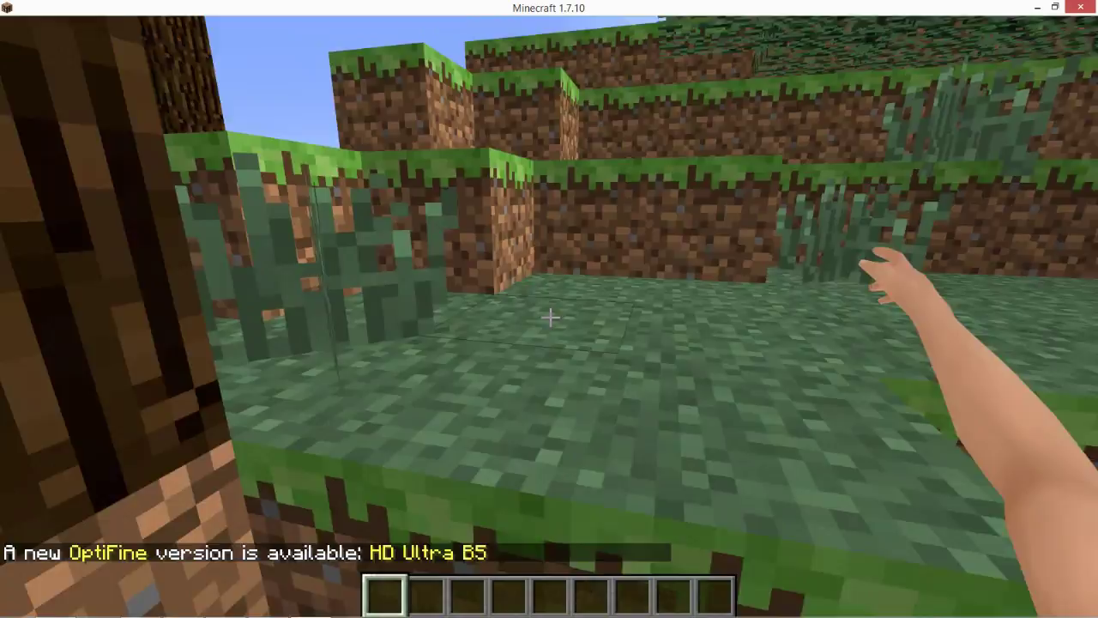
{"action": "key", "text": "F5"}
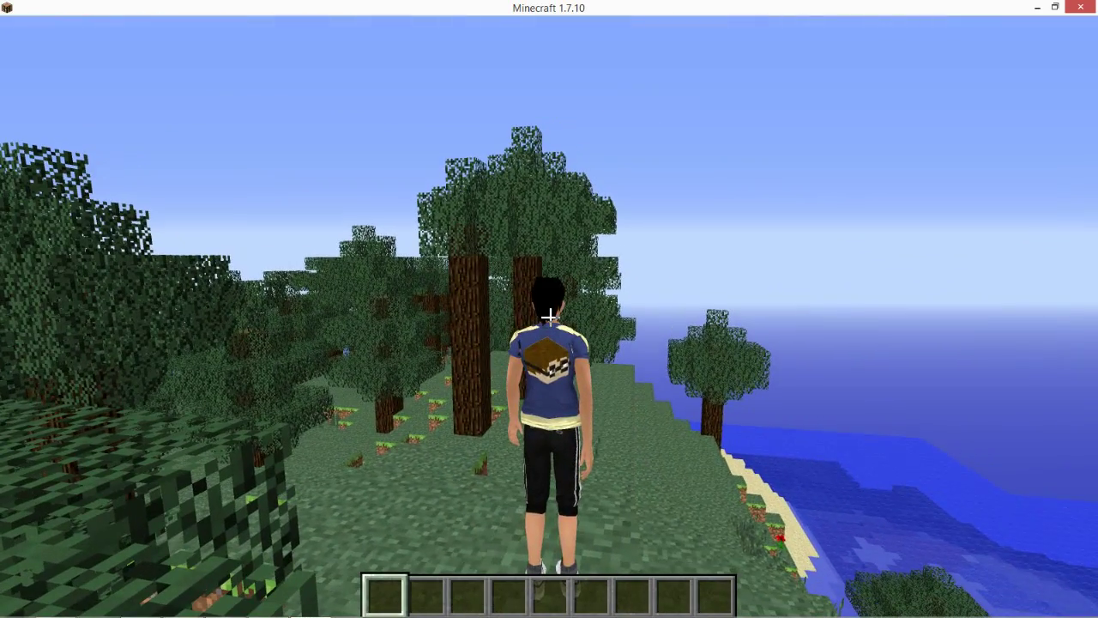
Step: Open the hair colour settings in Character Setup and mix red 238.3, green 255 and blue 0
{"action": "key", "text": "c"}
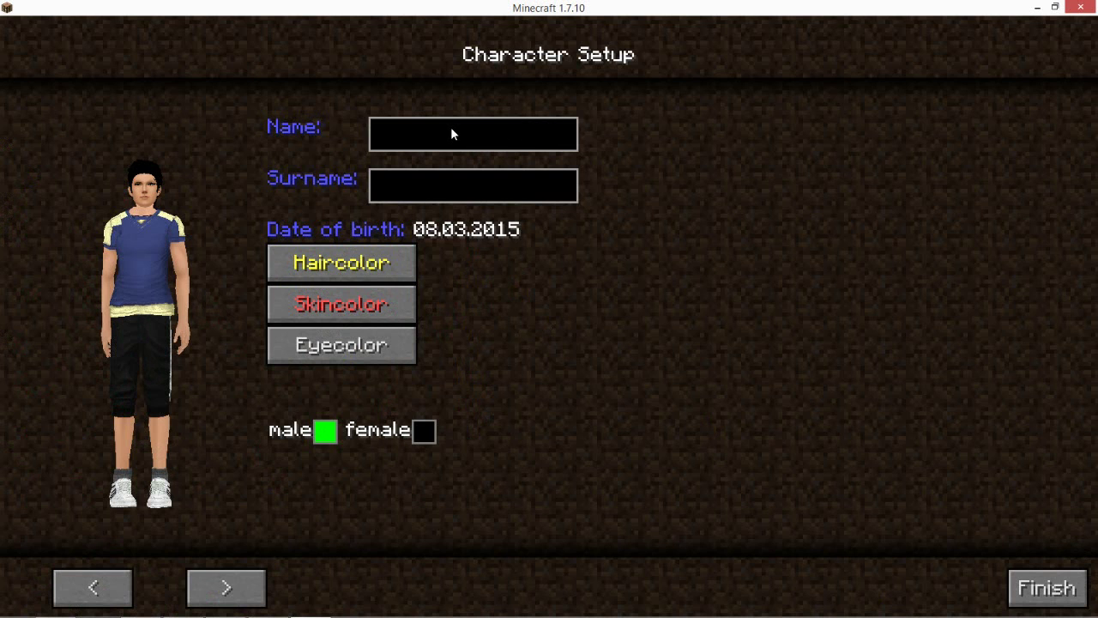
{"action": "left_click", "coordinate": [348, 264]}
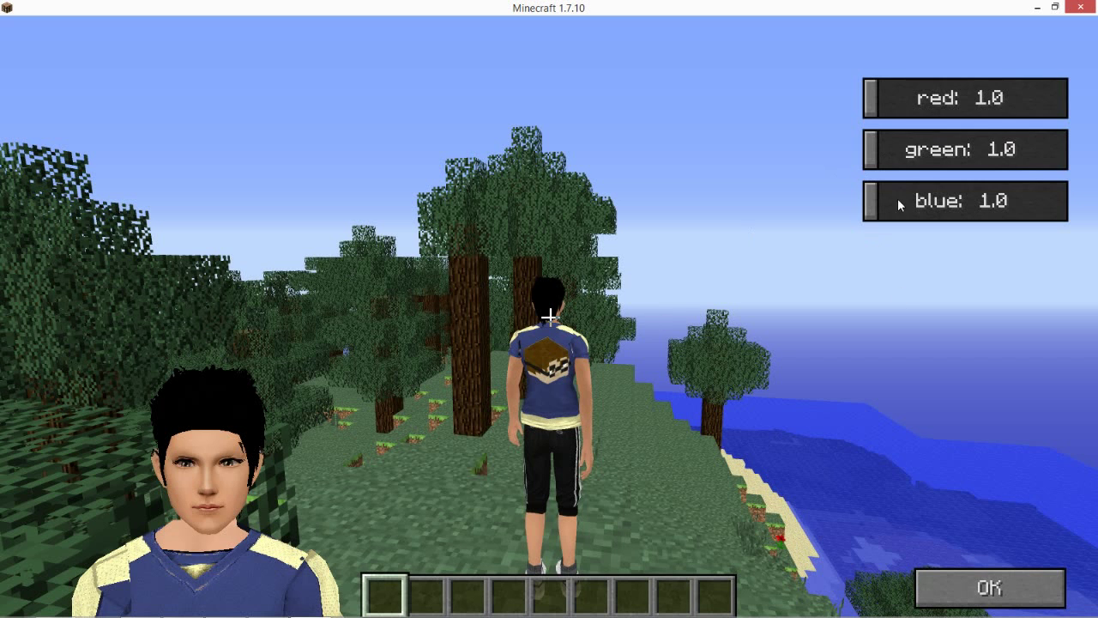
{"action": "left_click_drag", "start_coordinate": [885, 146], "coordinate": [1061, 149]}
{"action": "left_click_drag", "start_coordinate": [873, 205], "coordinate": [811, 190]}
{"action": "left_click_drag", "start_coordinate": [871, 97], "coordinate": [1049, 98]}
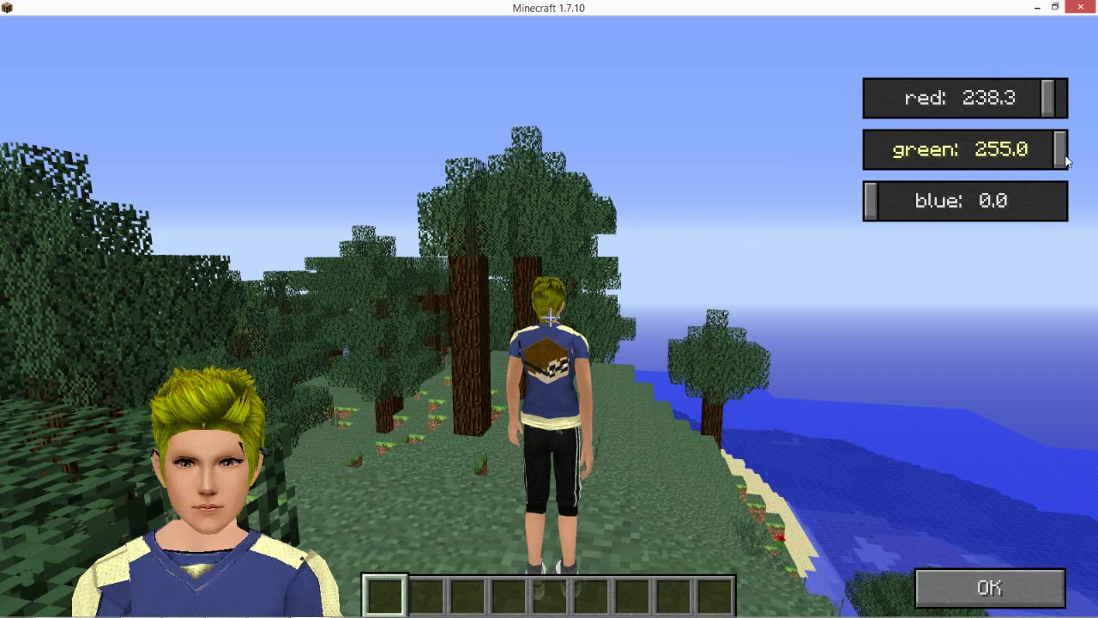
Step: Try green 0 with blue 255 for the hair, and raise red and green to 255
{"action": "left_click_drag", "start_coordinate": [1060, 150], "coordinate": [829, 129]}
{"action": "left_click_drag", "start_coordinate": [894, 202], "coordinate": [1075, 240]}
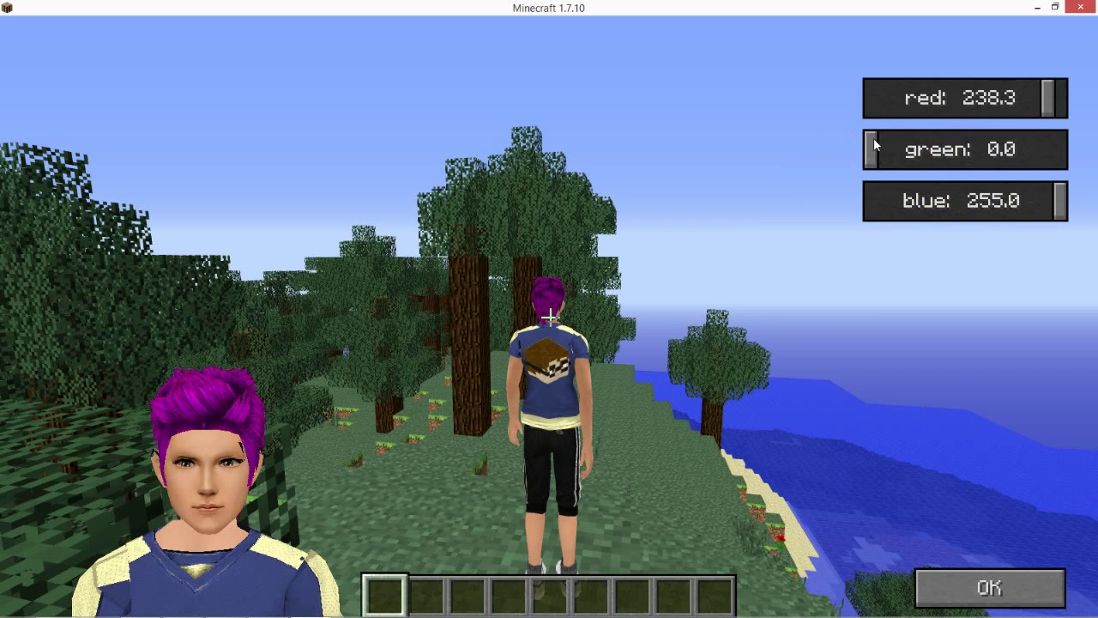
{"action": "left_click_drag", "start_coordinate": [873, 141], "coordinate": [1070, 146]}
{"action": "left_click_drag", "start_coordinate": [1037, 84], "coordinate": [1085, 114]}
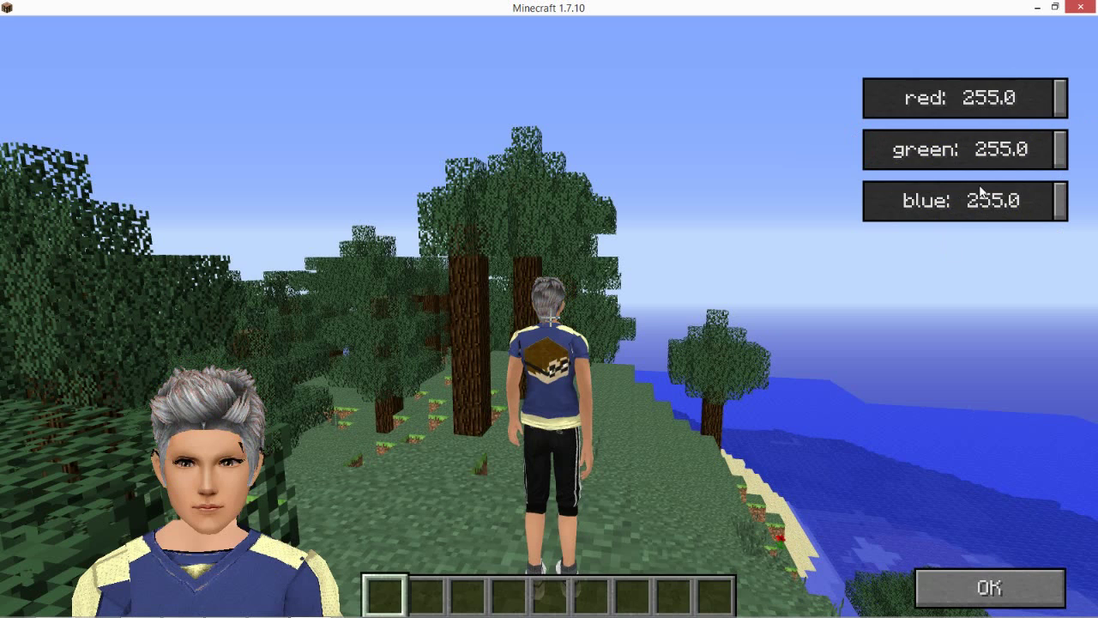
Step: Set the hair colour's green value to 0, confirm the colour and finish the character setup
{"action": "left_click_drag", "start_coordinate": [1013, 147], "coordinate": [795, 153]}
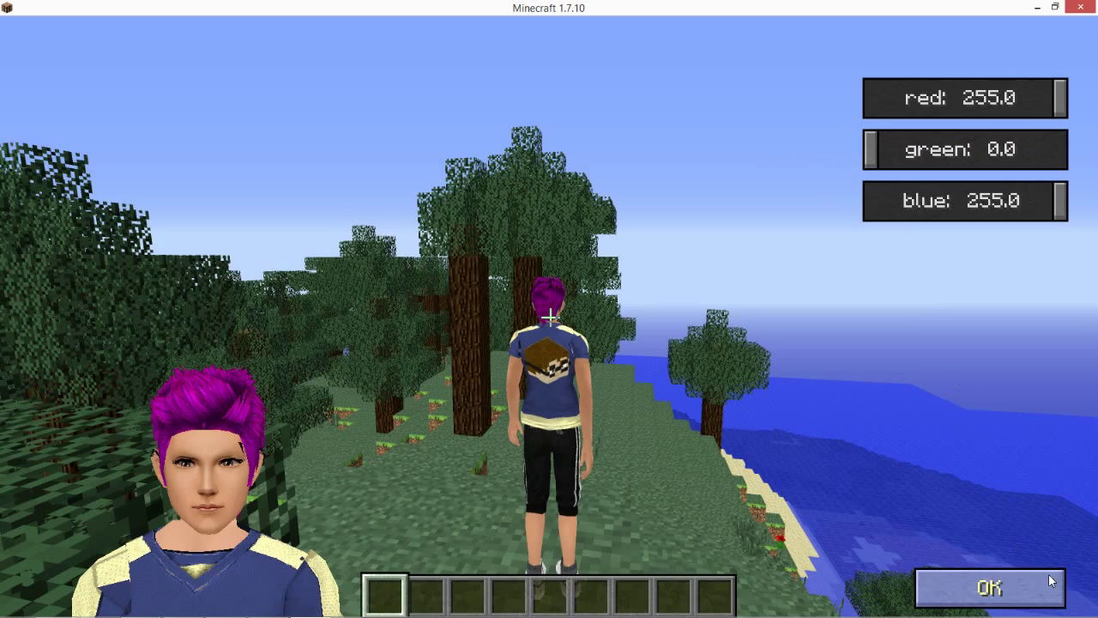
{"action": "left_click", "coordinate": [969, 587]}
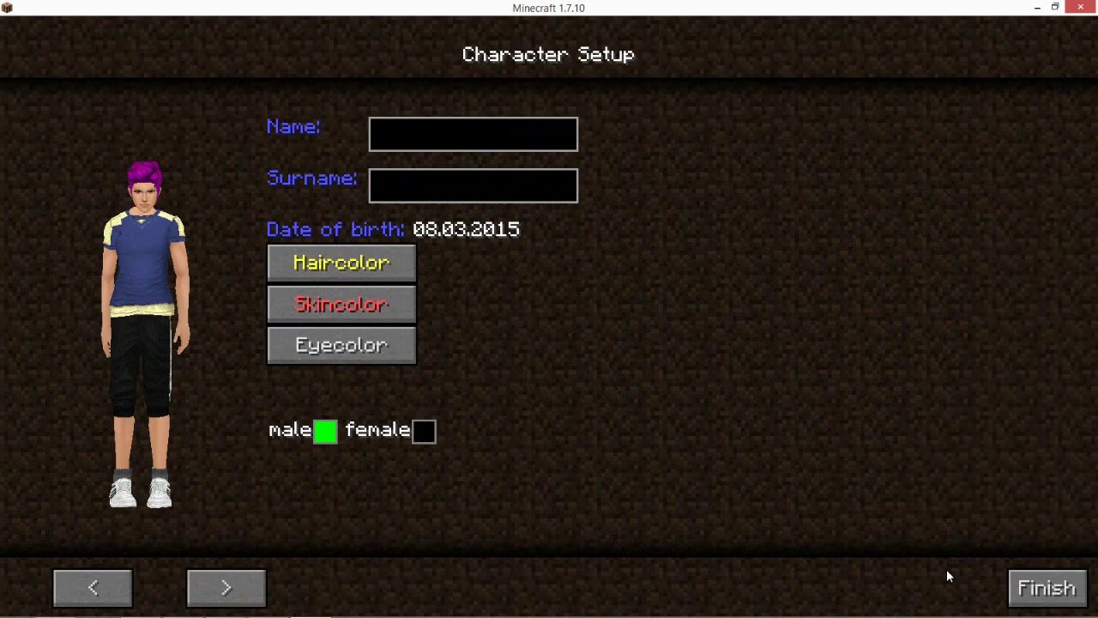
{"action": "left_click", "coordinate": [1035, 587]}
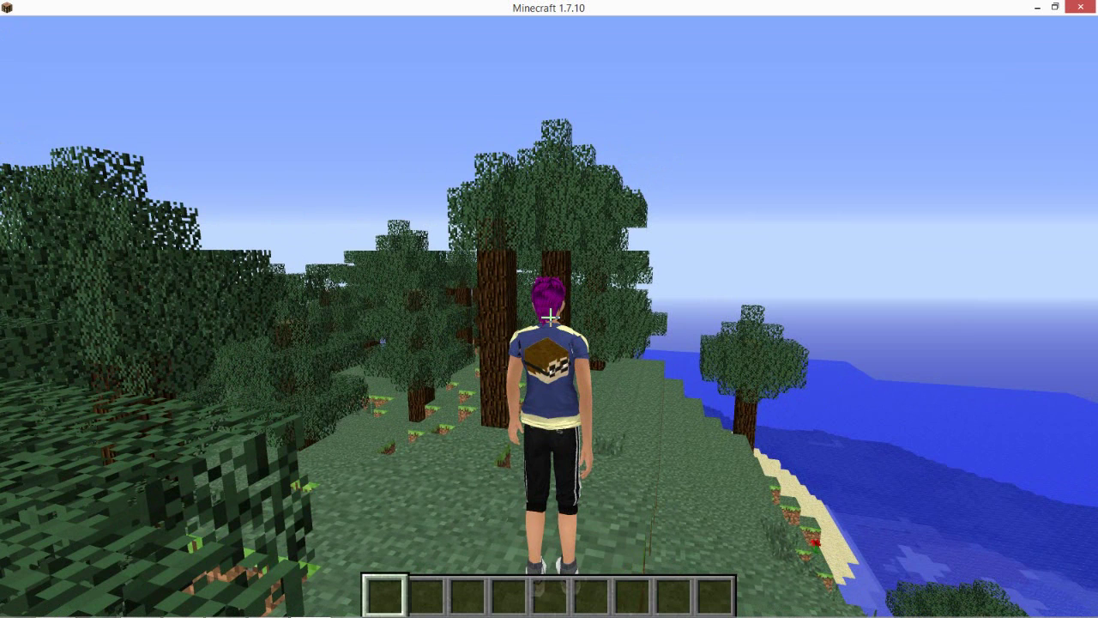